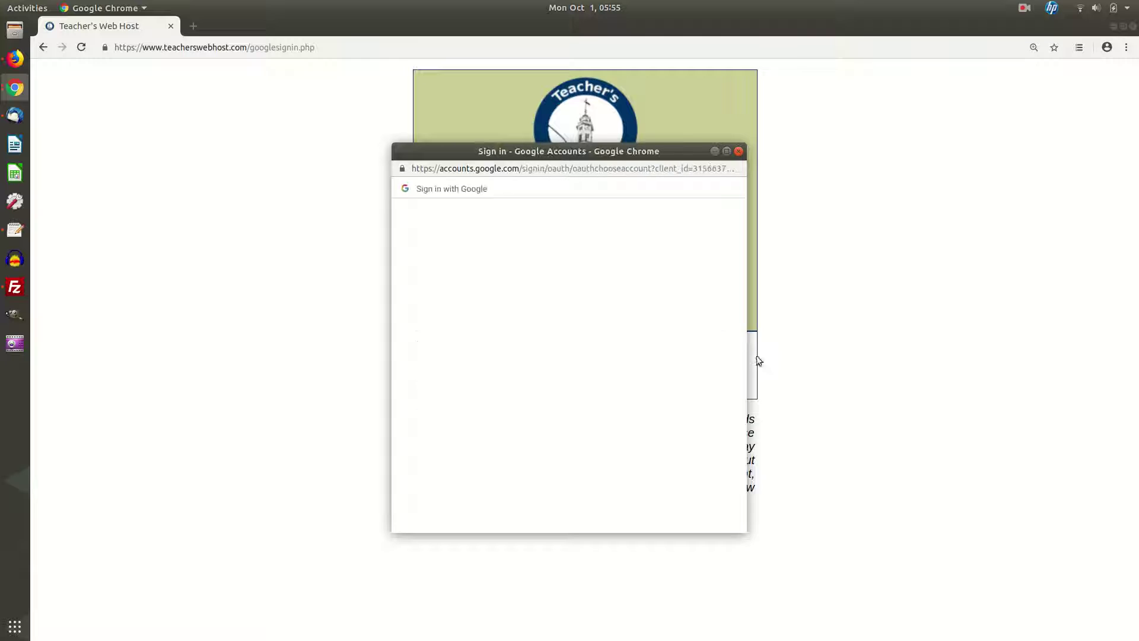
Step: Pick the Google account in the sign-in popup so it prompts for that account's password
{"action": "left_click", "coordinate": [533, 350]}
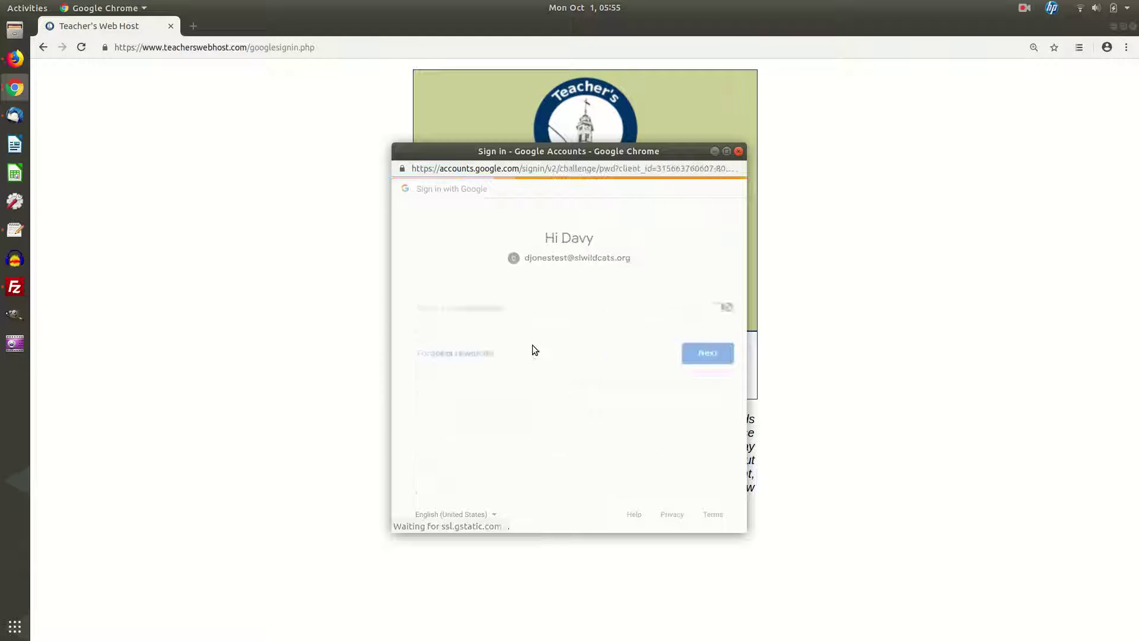
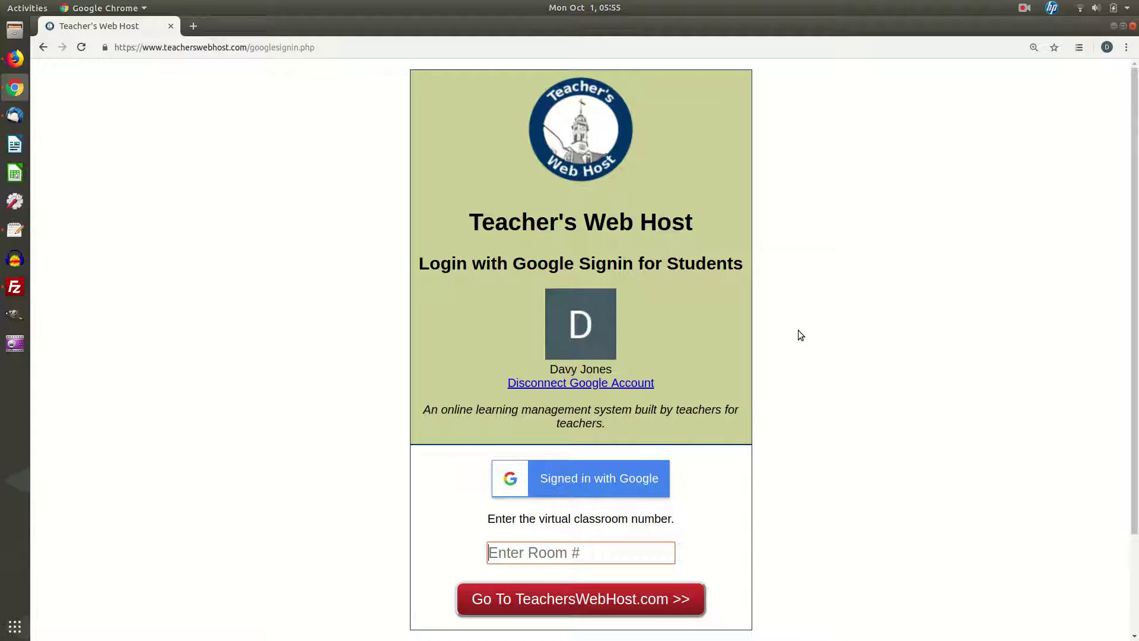
Step: Enter virtual classroom 143
{"action": "type", "text": "143"}
{"action": "left_click", "coordinate": [735, 529]}
{"action": "left_click", "coordinate": [650, 592]}
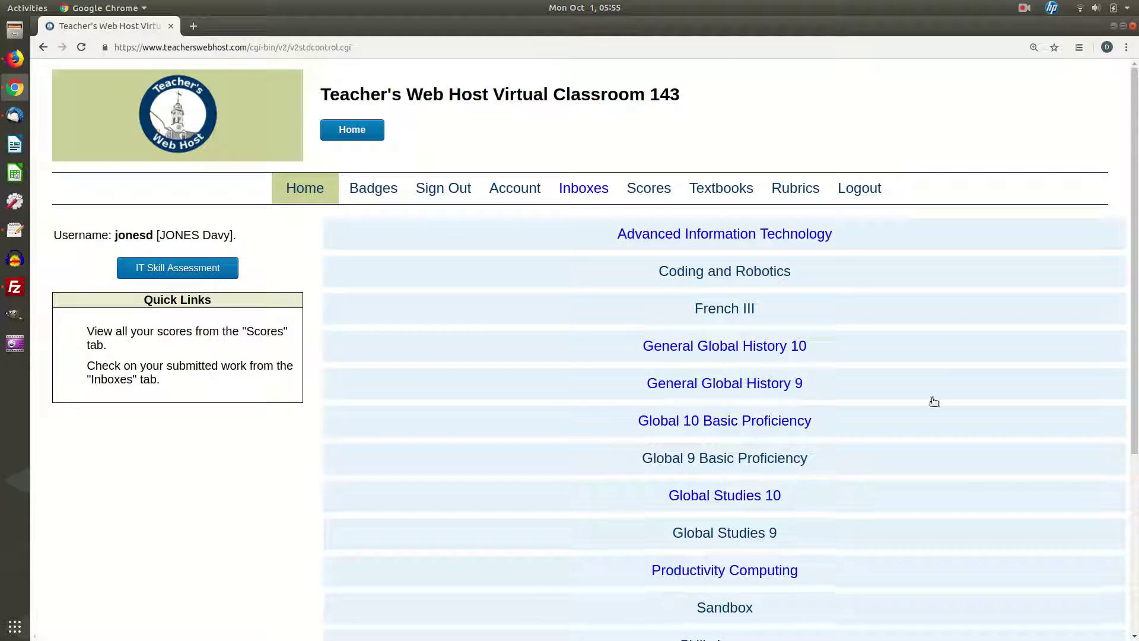
Step: Open the French - Technology - Closed Composition from the Sandbox course
{"action": "scroll", "coordinate": [984, 366], "scroll_direction": "down", "scroll_amount": 4}
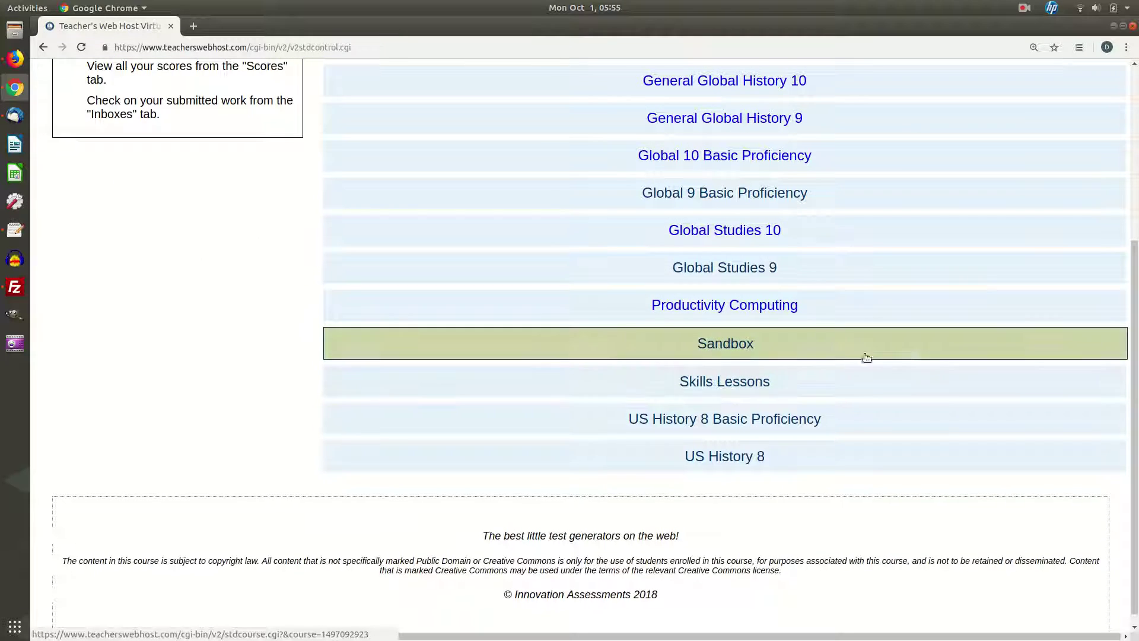
{"action": "left_click", "coordinate": [751, 351]}
{"action": "scroll", "coordinate": [656, 343], "scroll_direction": "down", "scroll_amount": 5}
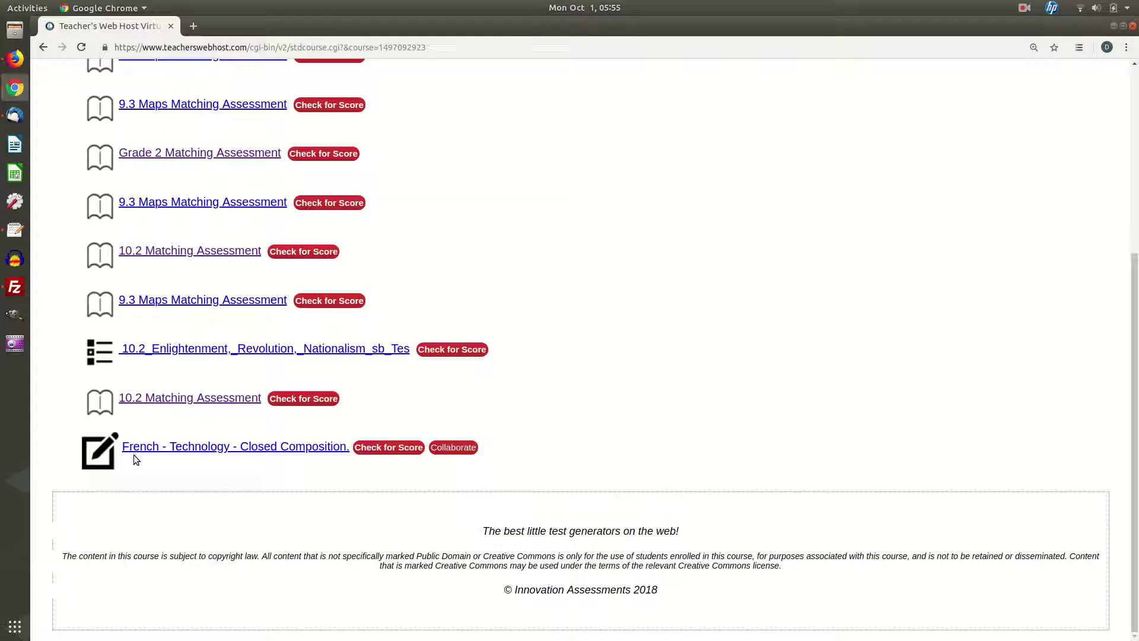
{"action": "left_click", "coordinate": [247, 452]}
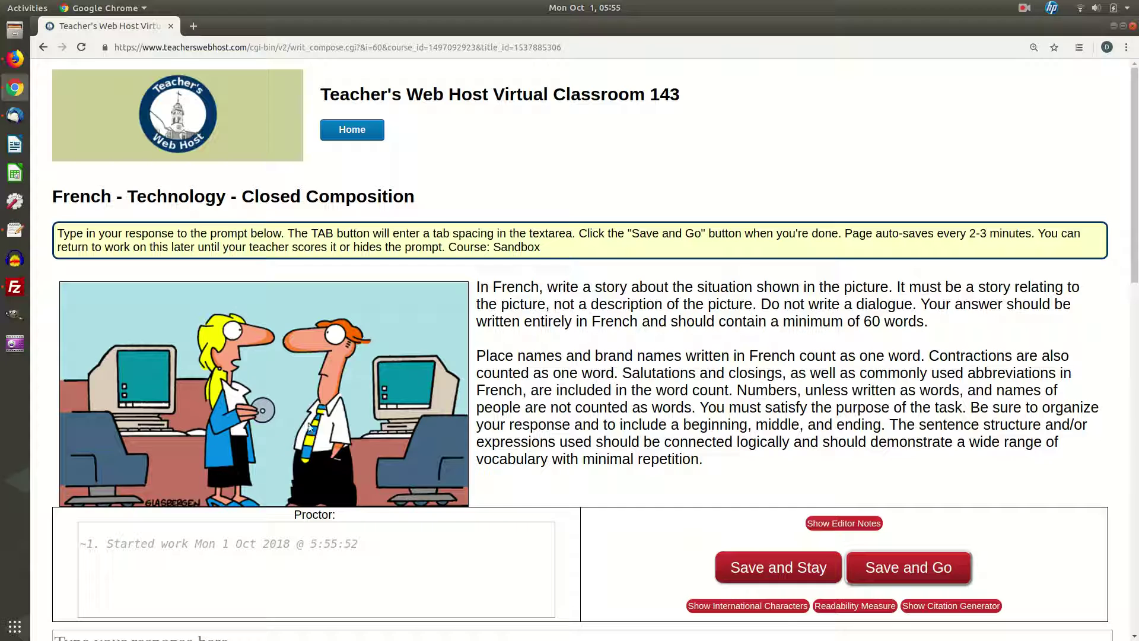
{"action": "left_click_drag", "start_coordinate": [478, 291], "coordinate": [728, 461]}
{"action": "scroll", "coordinate": [727, 461], "scroll_direction": "down", "scroll_amount": 4}
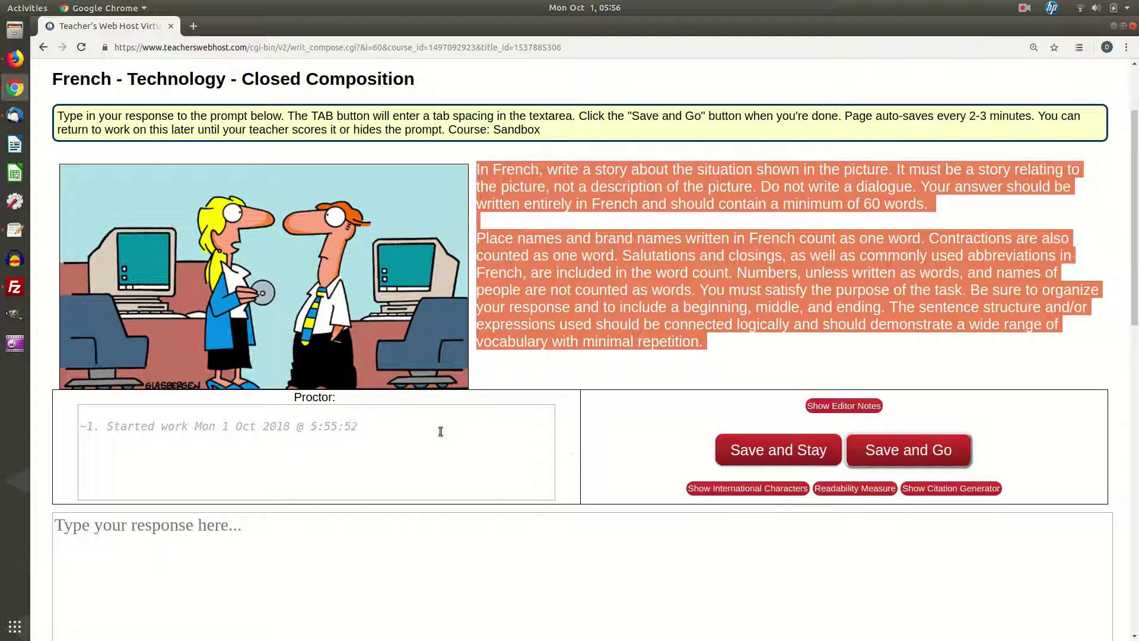
{"action": "left_click", "coordinate": [415, 430]}
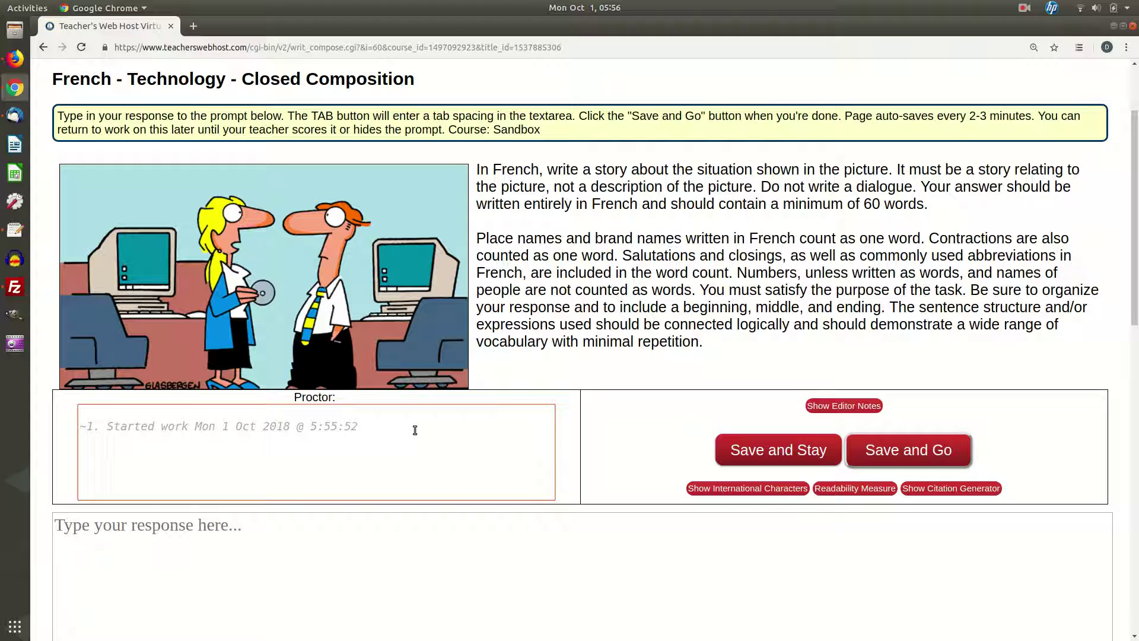
{"action": "left_click_drag", "start_coordinate": [372, 440], "coordinate": [276, 422]}
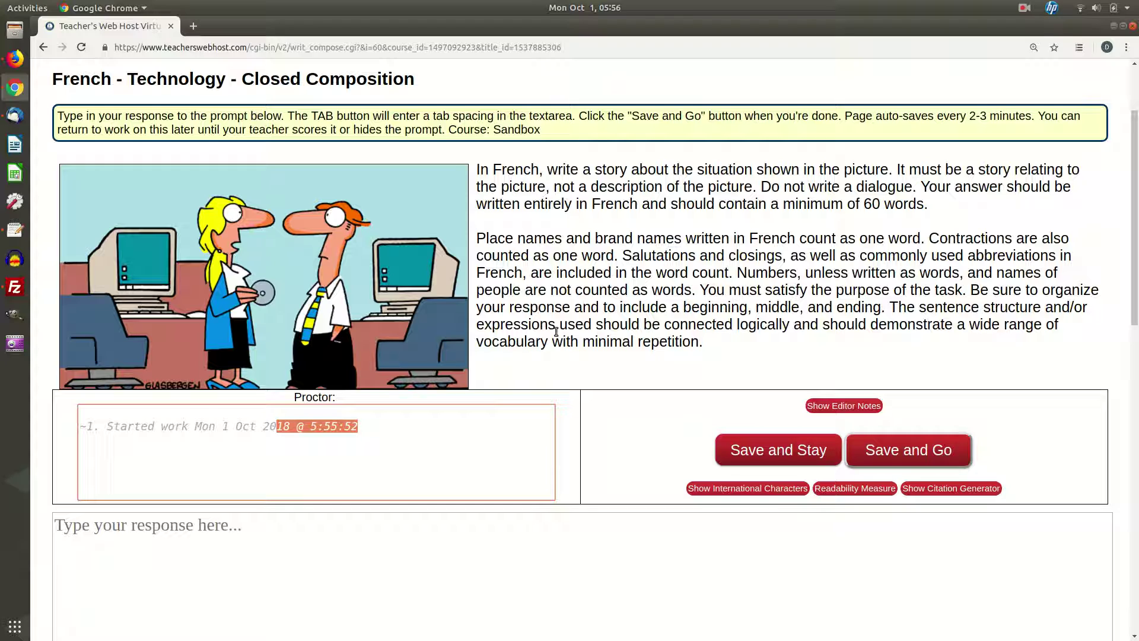
Step: Type 'Type some stuff here...' in the response, then add ë, î, ï, ô, û from the international characters
{"action": "left_click", "coordinate": [321, 541]}
{"action": "type", "text": "Type some st"}
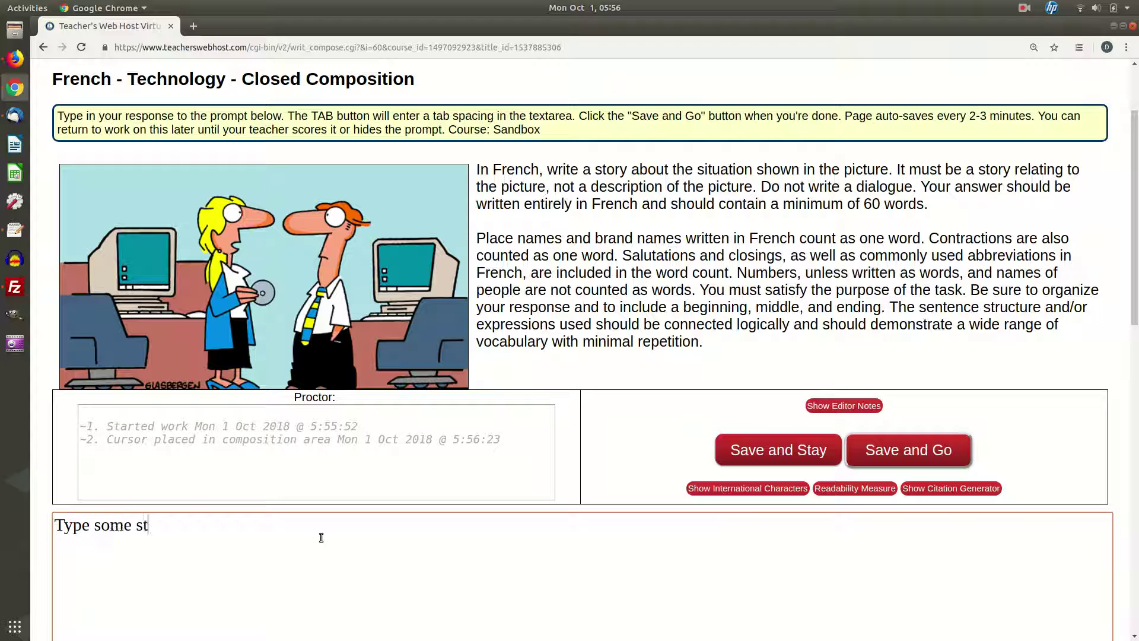
{"action": "type", "text": "uff here..."}
{"action": "left_click", "coordinate": [779, 489]}
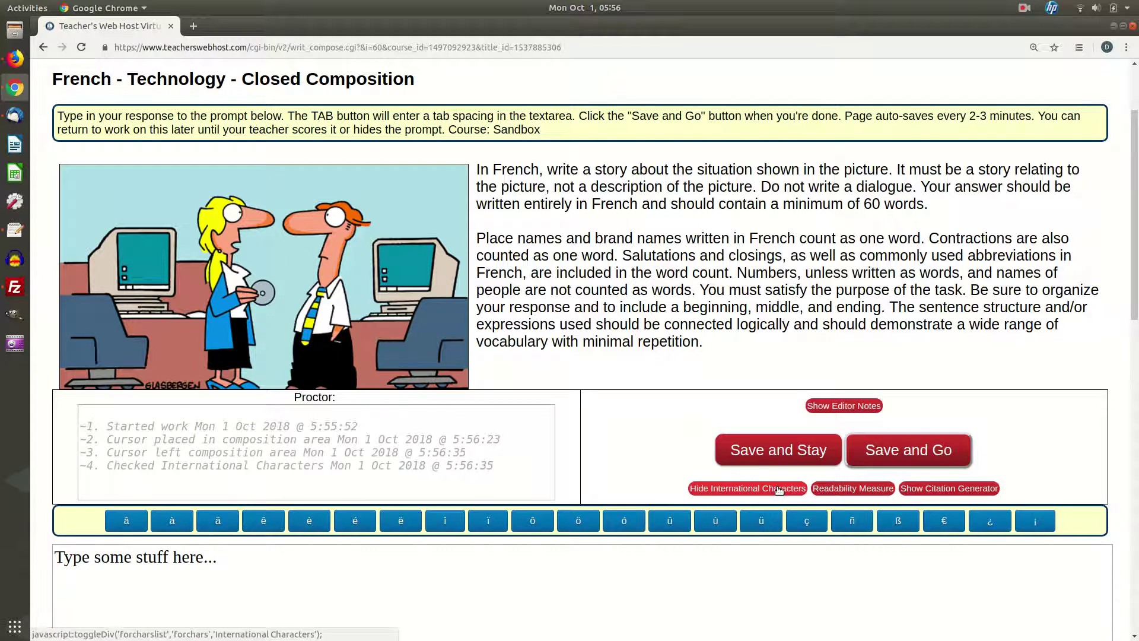
{"action": "left_click", "coordinate": [419, 520]}
{"action": "left_click", "coordinate": [445, 520]}
{"action": "left_click", "coordinate": [488, 520]}
{"action": "left_click", "coordinate": [545, 524]}
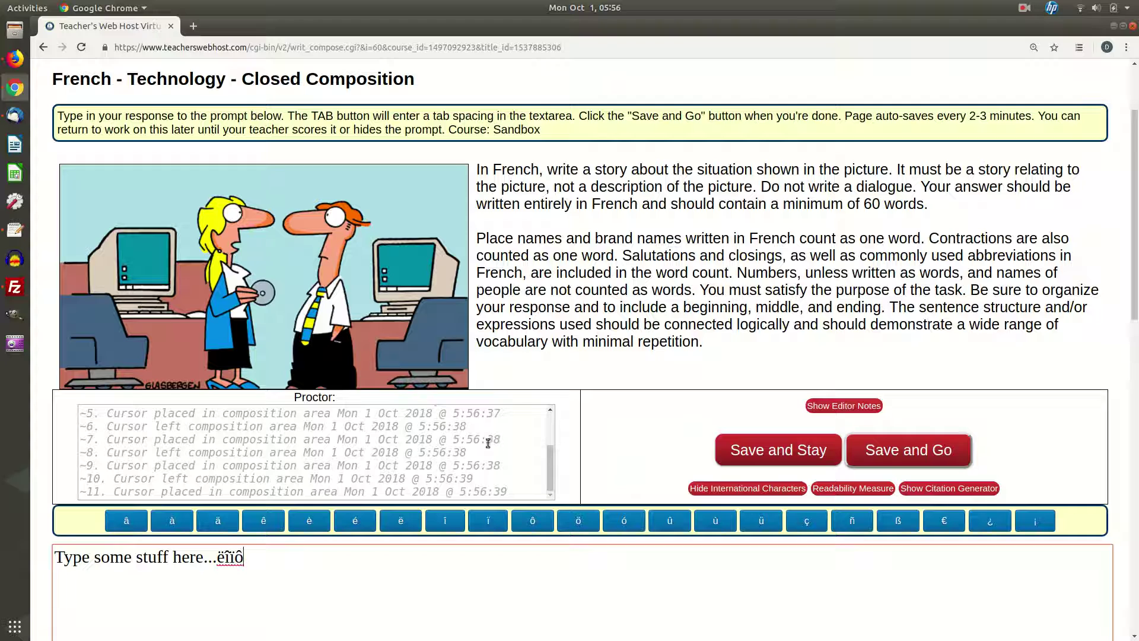
{"action": "scroll", "coordinate": [623, 474], "scroll_direction": "down", "scroll_amount": 1}
{"action": "left_click", "coordinate": [670, 502]}
{"action": "left_click", "coordinate": [782, 466]}
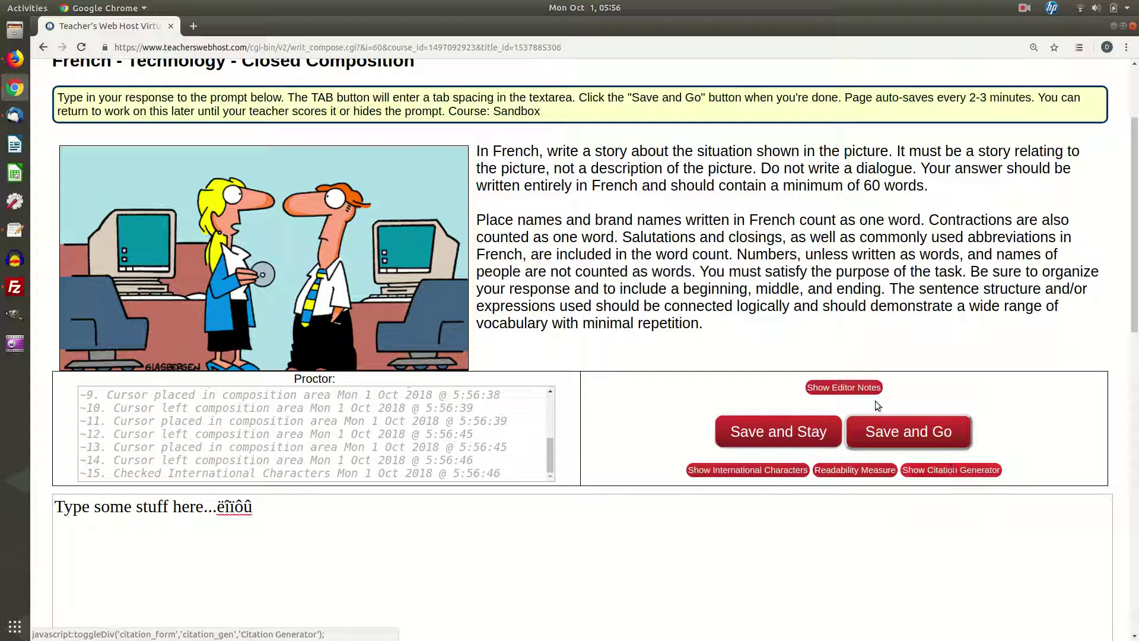
Step: Review the editor's notes, then save the composition to the server with Save and Stay
{"action": "left_click", "coordinate": [846, 388]}
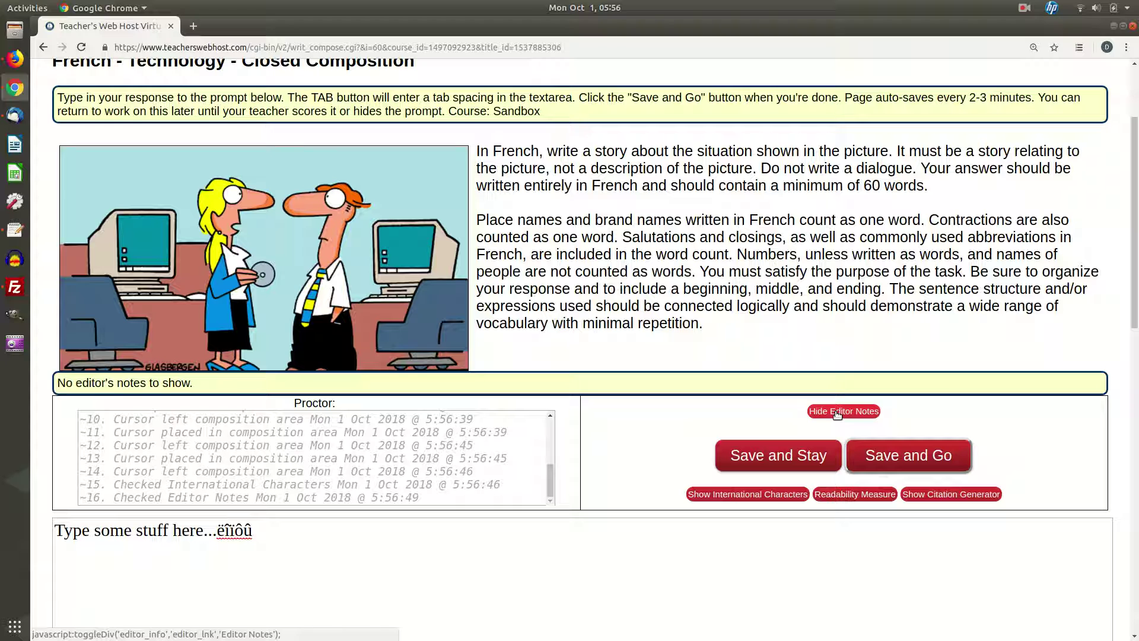
{"action": "left_click", "coordinate": [837, 414]}
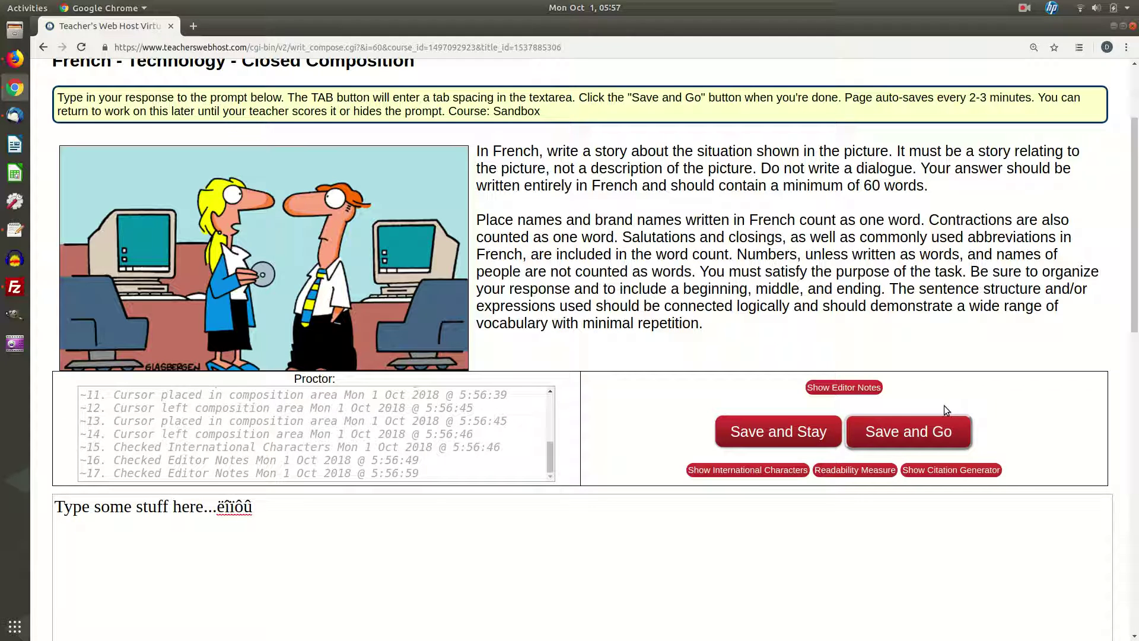
{"action": "left_click", "coordinate": [789, 439]}
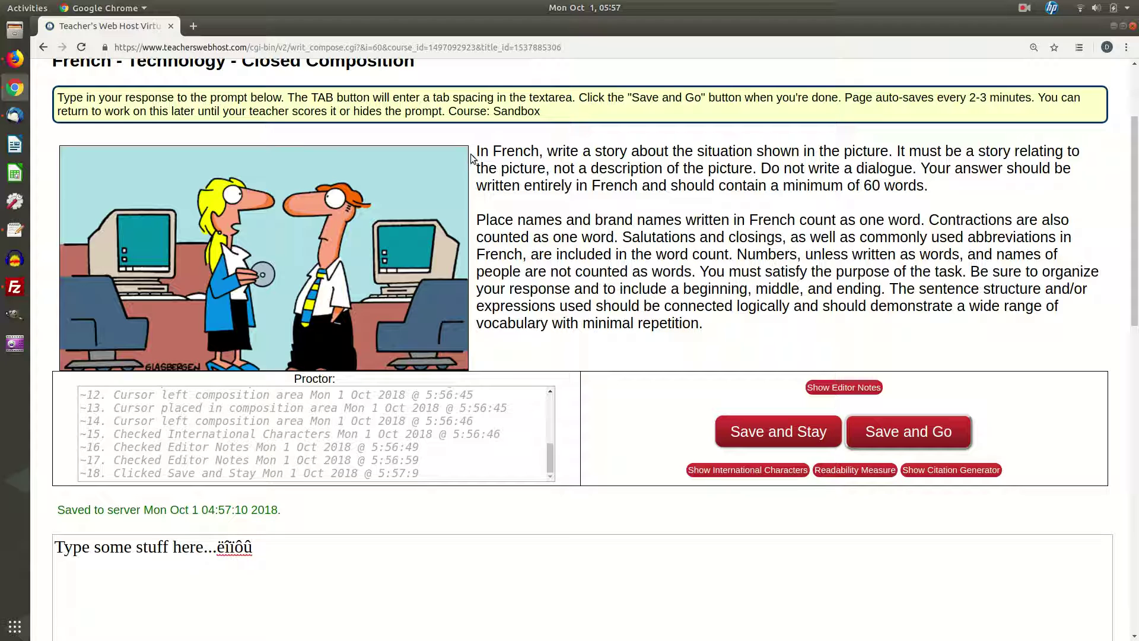
Step: Copy the prompt text and paste it over the existing response text
{"action": "left_click_drag", "start_coordinate": [476, 153], "coordinate": [703, 327]}
{"action": "key", "text": "ctrl+c"}
{"action": "left_click", "coordinate": [285, 547]}
{"action": "key", "text": "ctrl+a"}
{"action": "key", "text": "ctrl+v"}
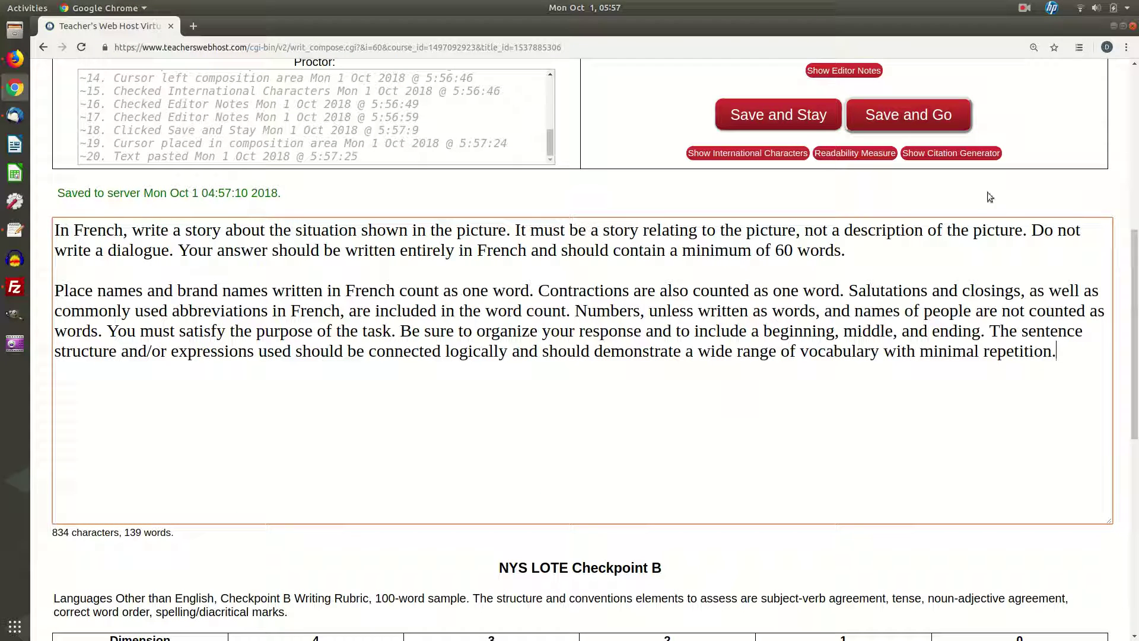
Step: Run the Readability Measure on the response and inspect the results table
{"action": "left_click", "coordinate": [868, 156]}
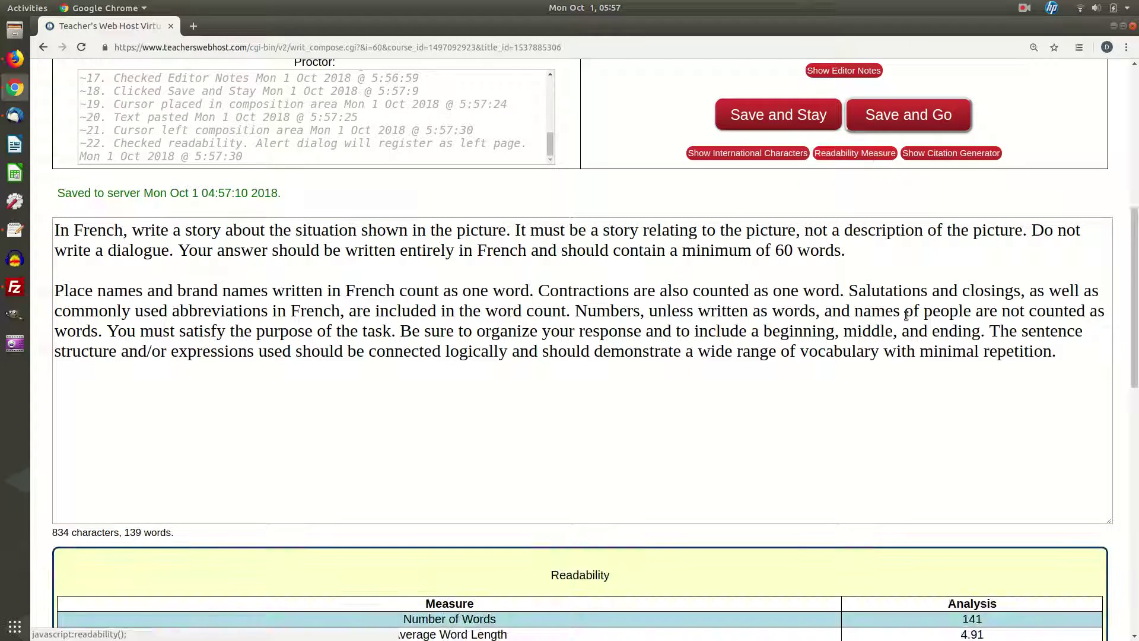
{"action": "scroll", "coordinate": [972, 412], "scroll_direction": "down", "scroll_amount": 5}
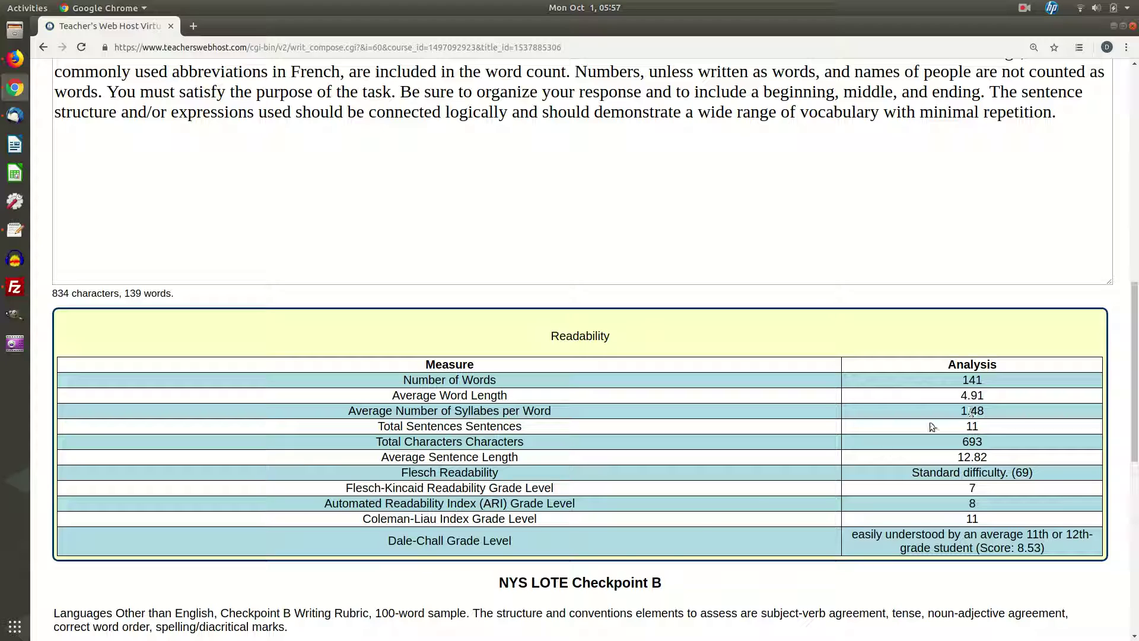
{"action": "left_click_drag", "start_coordinate": [380, 456], "coordinate": [560, 521]}
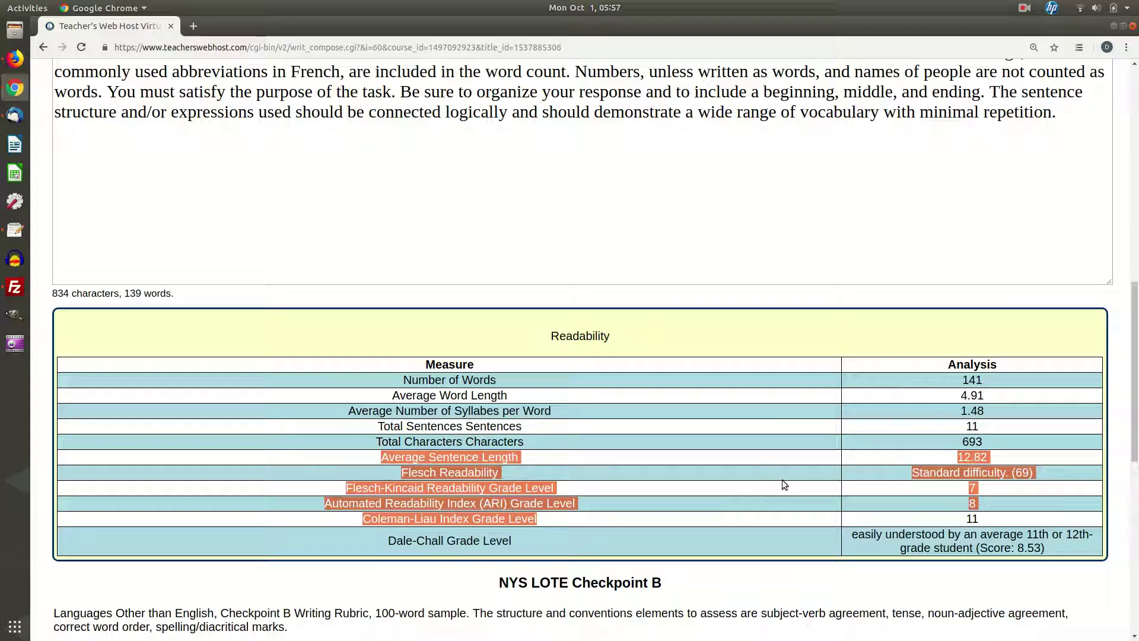
{"action": "scroll", "coordinate": [782, 483], "scroll_direction": "up", "scroll_amount": 9}
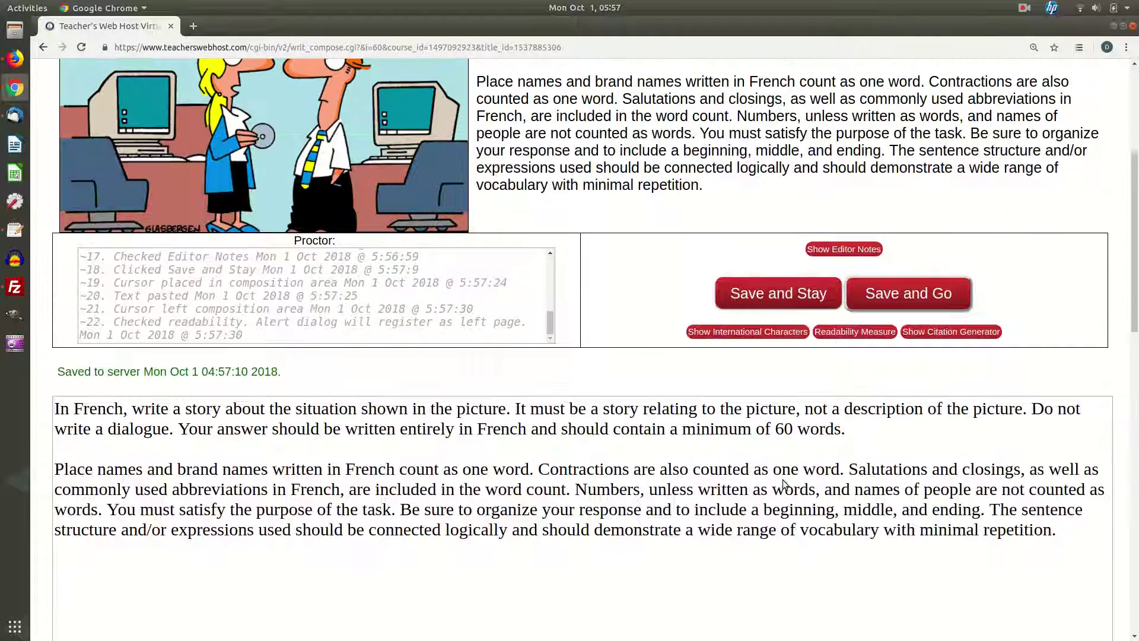
Step: Enter the author's last and first name in the website citation generator
{"action": "left_click", "coordinate": [963, 333]}
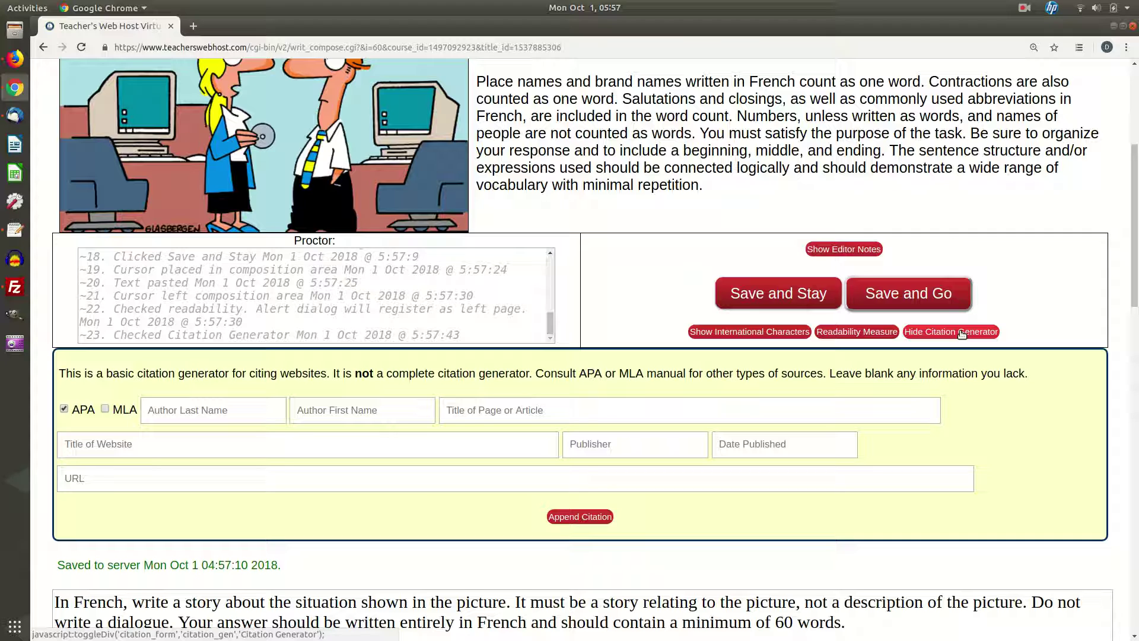
{"action": "left_click", "coordinate": [252, 408]}
{"action": "type", "text": "Jones"}
{"action": "key", "text": "Tab"}
{"action": "type", "text": "David"}
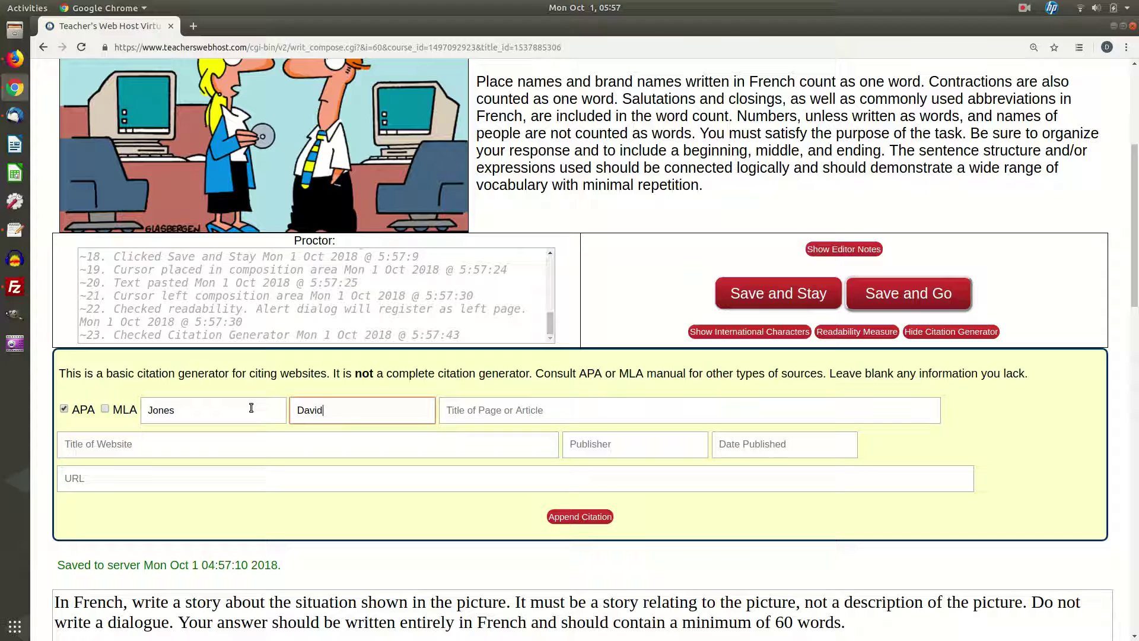
{"action": "left_click", "coordinate": [341, 448]}
{"action": "type", "text": "Some Web Page"}
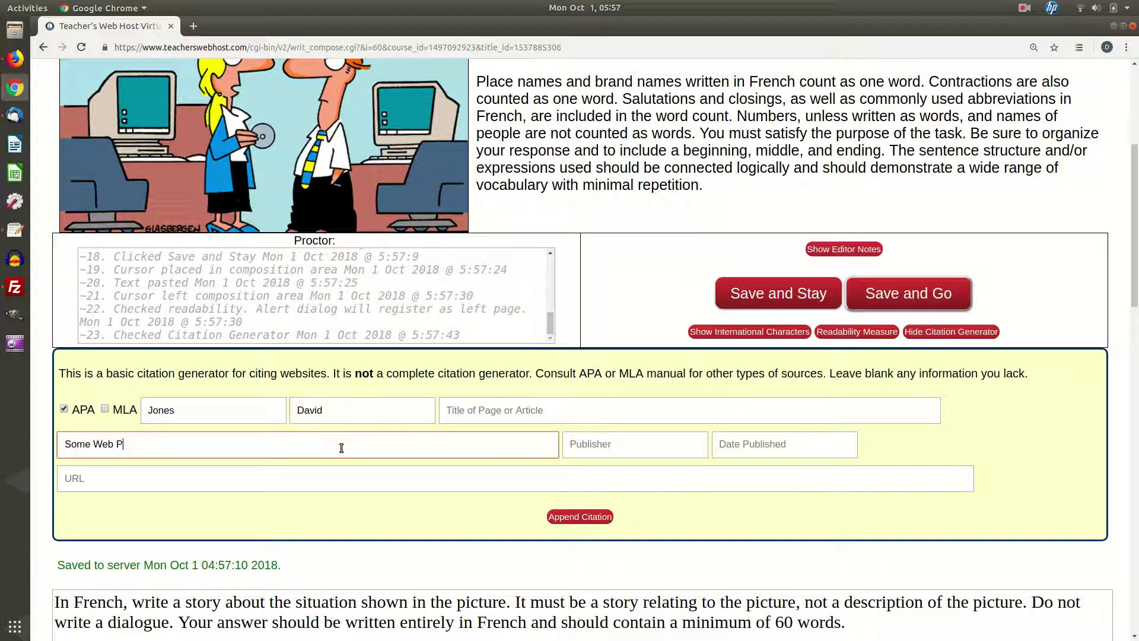
{"action": "double_click", "coordinate": [292, 484]}
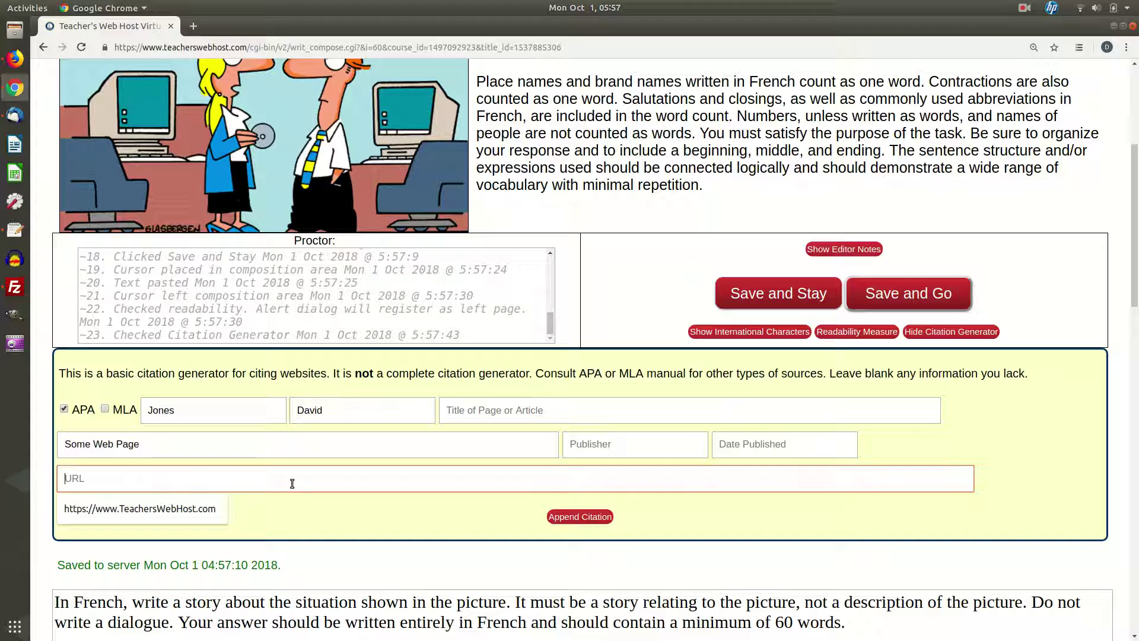
{"action": "left_click", "coordinate": [218, 511]}
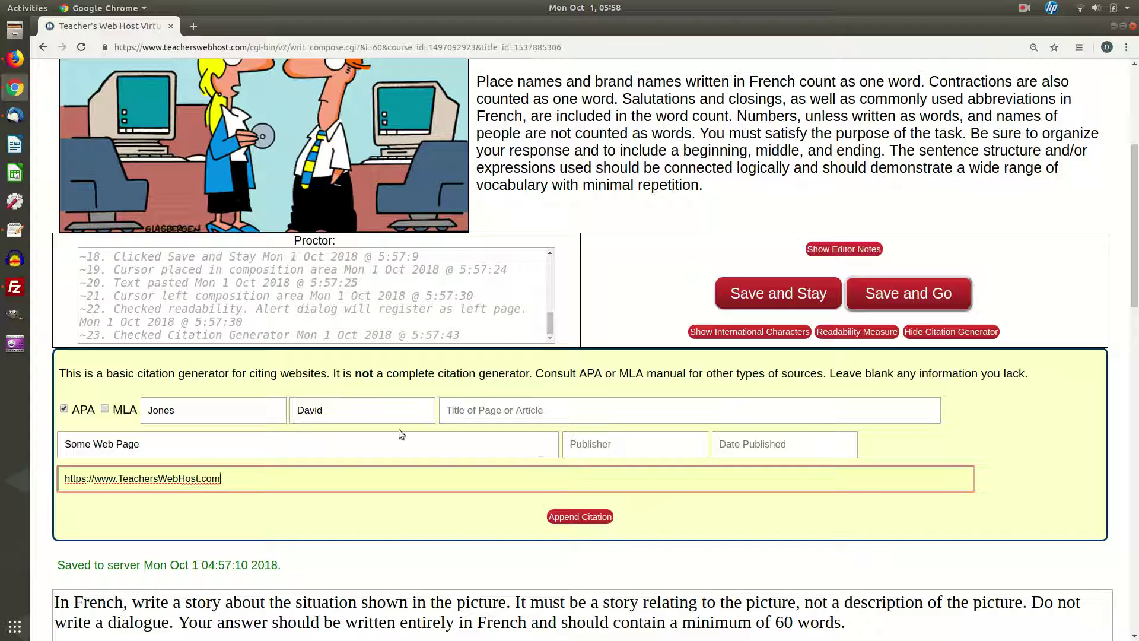
{"action": "left_click", "coordinate": [576, 517]}
{"action": "scroll", "coordinate": [580, 513], "scroll_direction": "down", "scroll_amount": 1}
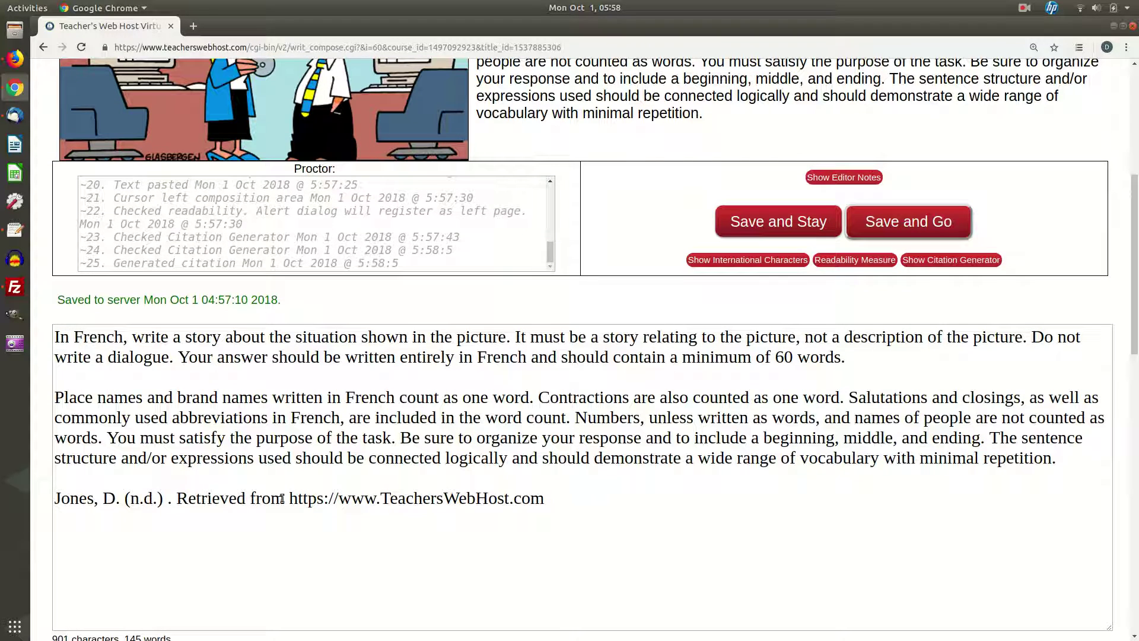
Step: Select the appended citation line and look through the Readability table and rubric
{"action": "triple_click", "coordinate": [215, 502]}
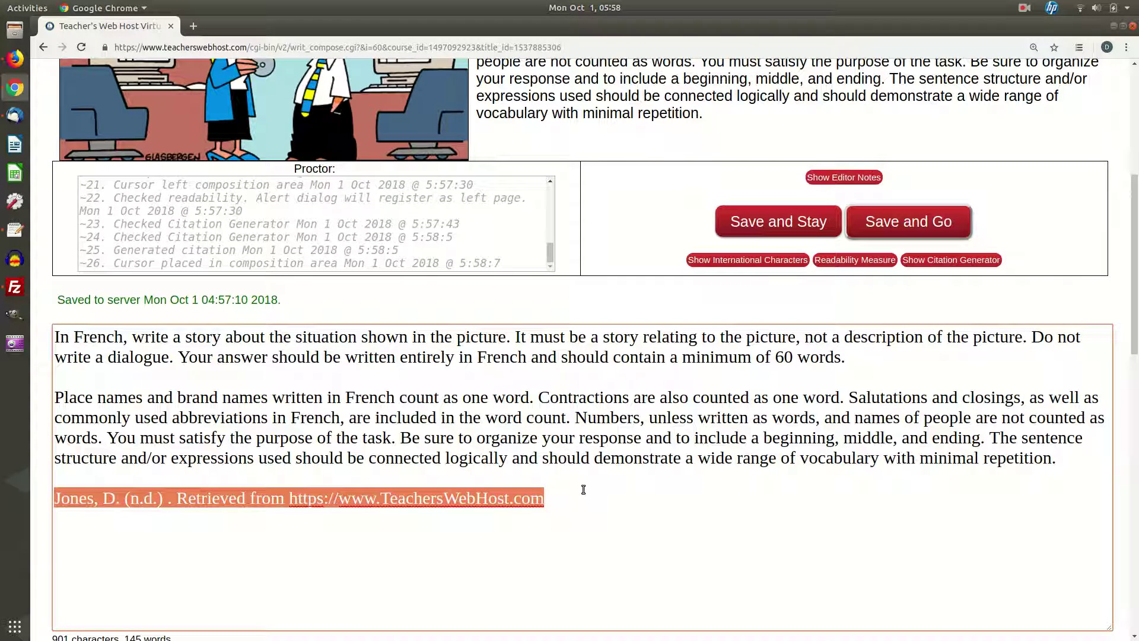
{"action": "scroll", "coordinate": [584, 490], "scroll_direction": "up", "scroll_amount": 1}
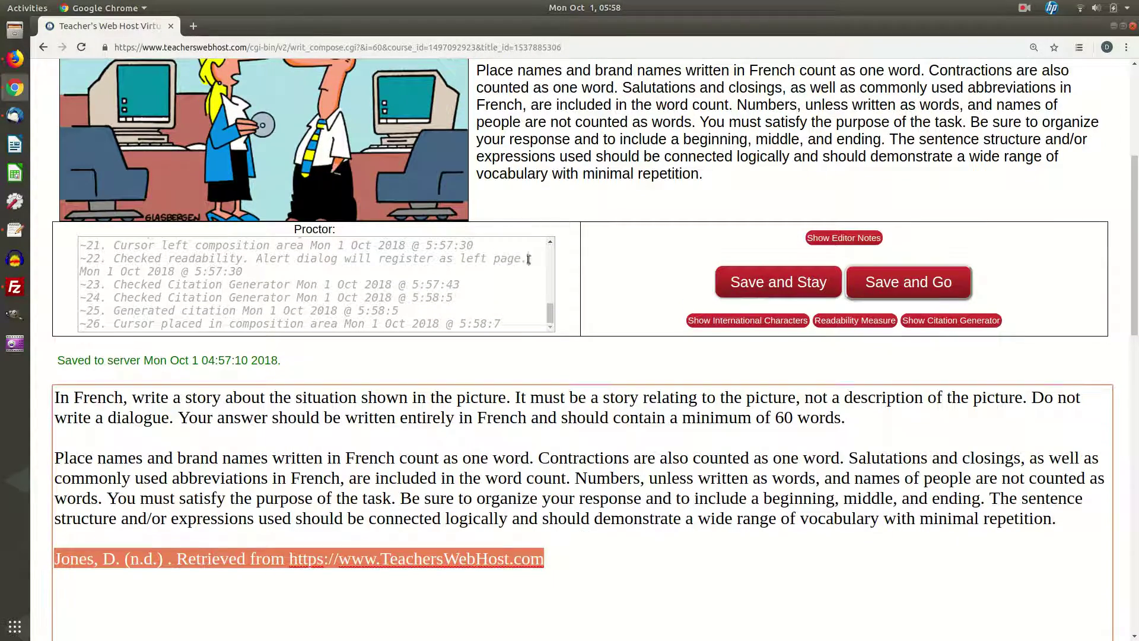
{"action": "scroll", "coordinate": [509, 300], "scroll_direction": "down", "scroll_amount": 1}
{"action": "scroll", "coordinate": [551, 313], "scroll_direction": "up", "scroll_amount": 2}
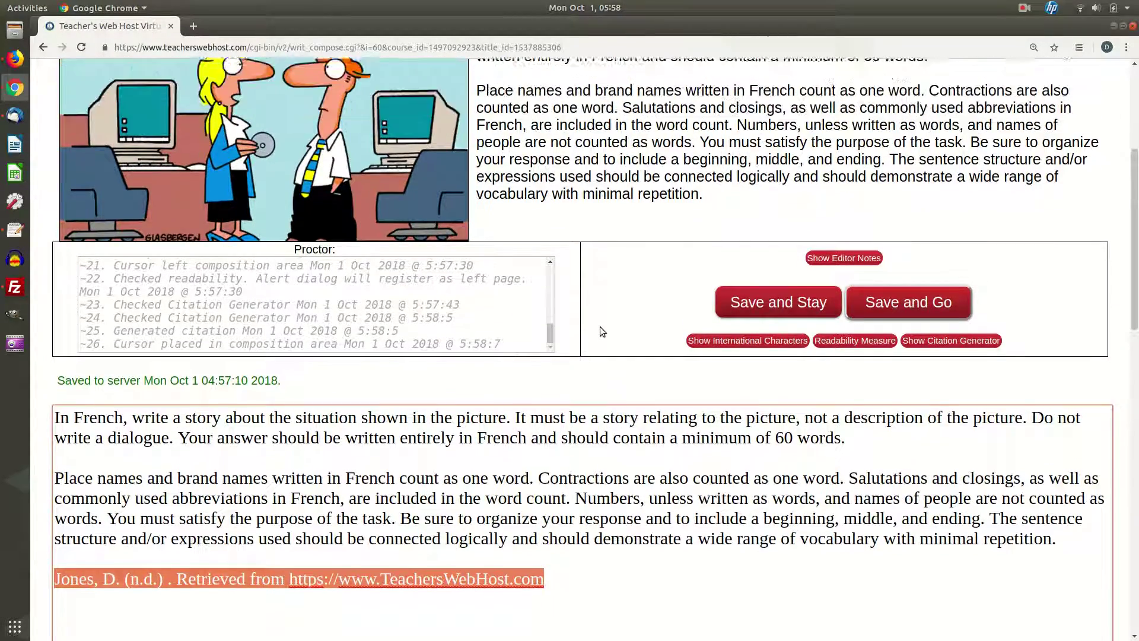
{"action": "scroll", "coordinate": [599, 326], "scroll_direction": "up", "scroll_amount": 3}
{"action": "scroll", "coordinate": [600, 327], "scroll_direction": "down", "scroll_amount": 3}
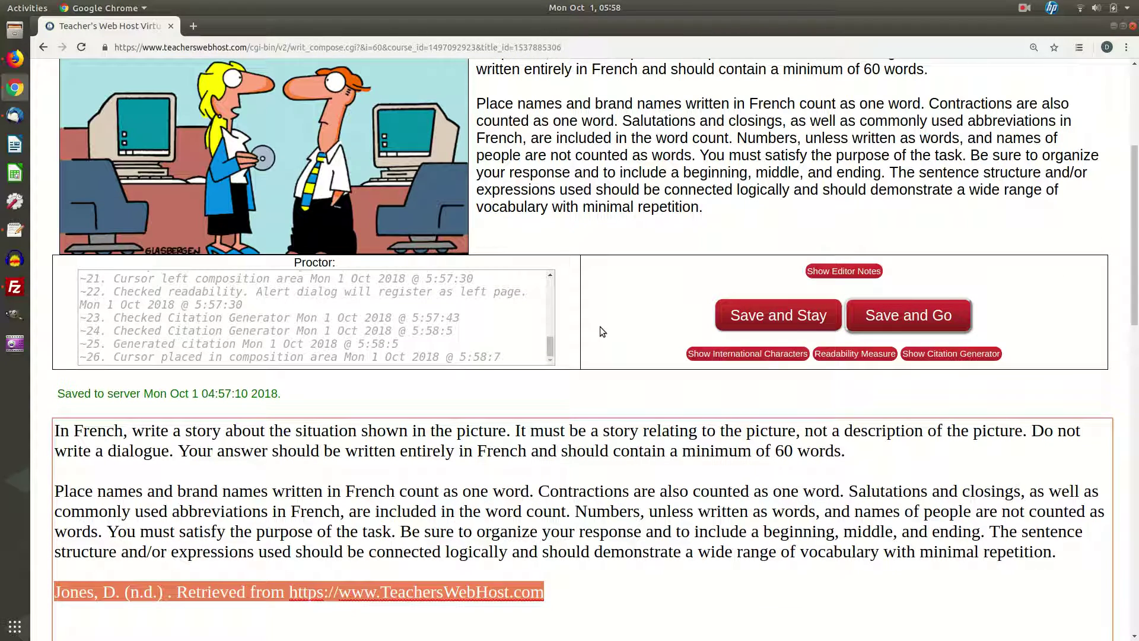
{"action": "scroll", "coordinate": [650, 421], "scroll_direction": "down", "scroll_amount": 1}
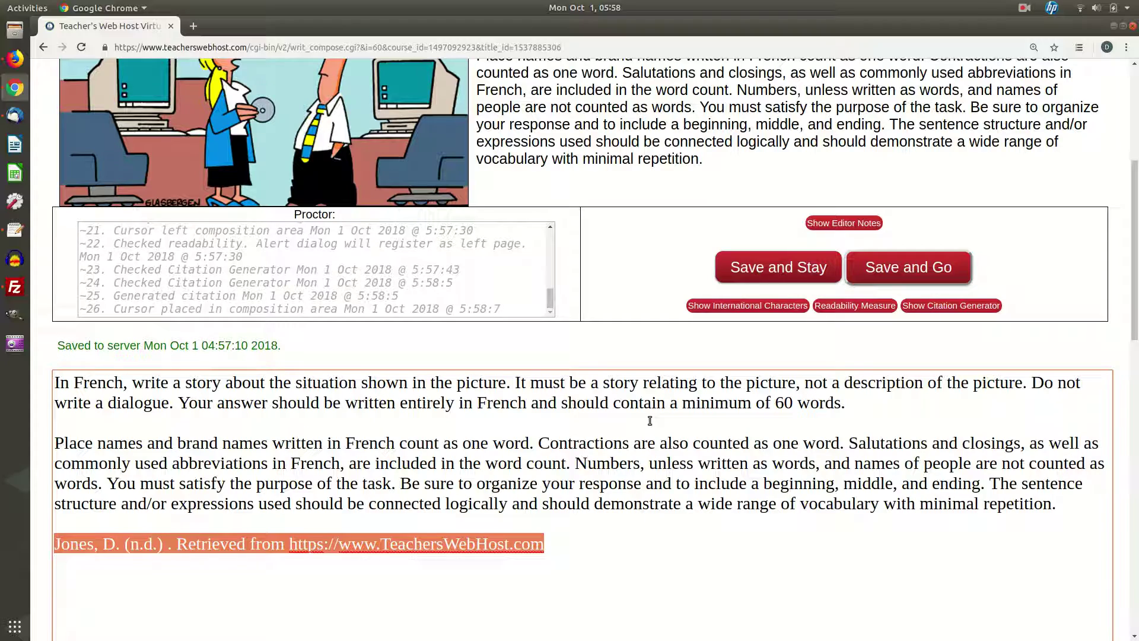
{"action": "scroll", "coordinate": [649, 421], "scroll_direction": "down", "scroll_amount": 8}
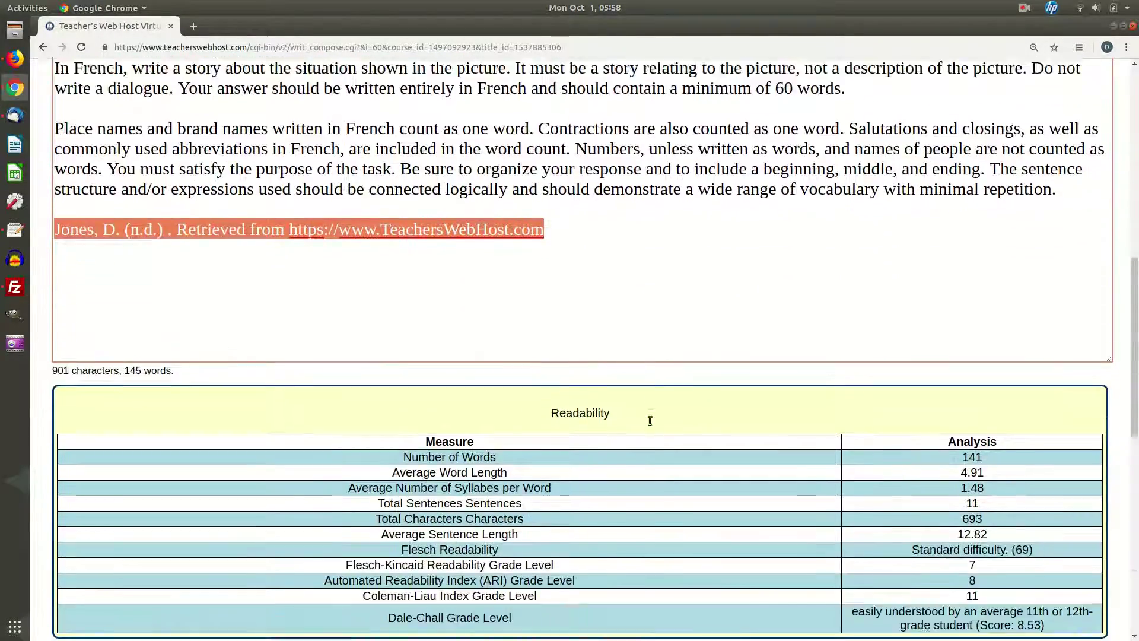
{"action": "scroll", "coordinate": [649, 421], "scroll_direction": "down", "scroll_amount": 3}
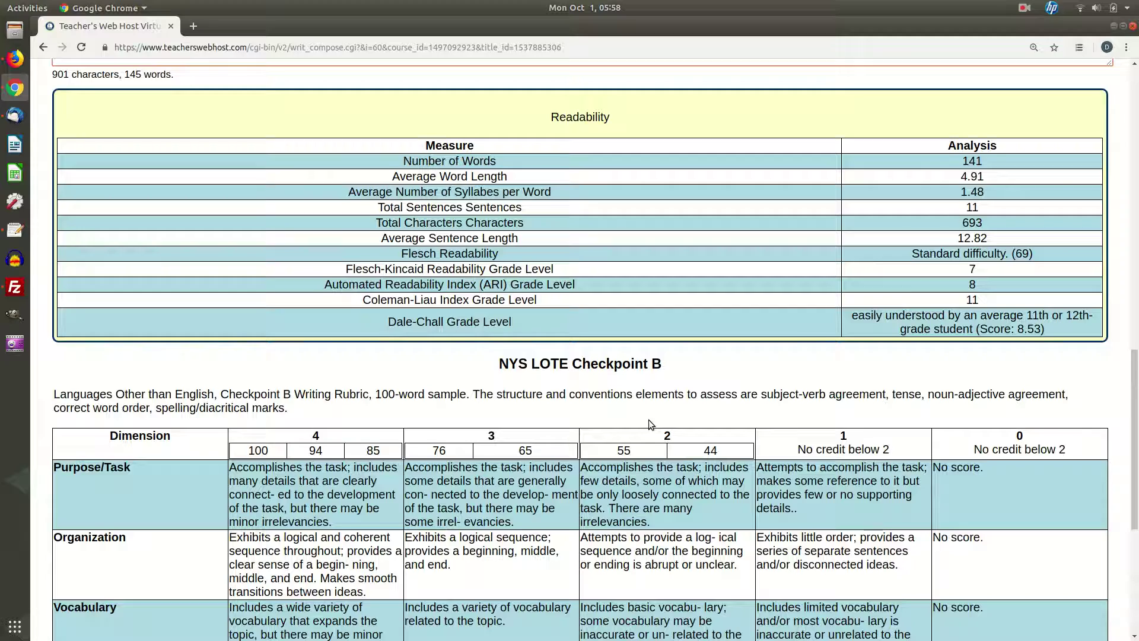
{"action": "scroll", "coordinate": [649, 419], "scroll_direction": "down", "scroll_amount": 3}
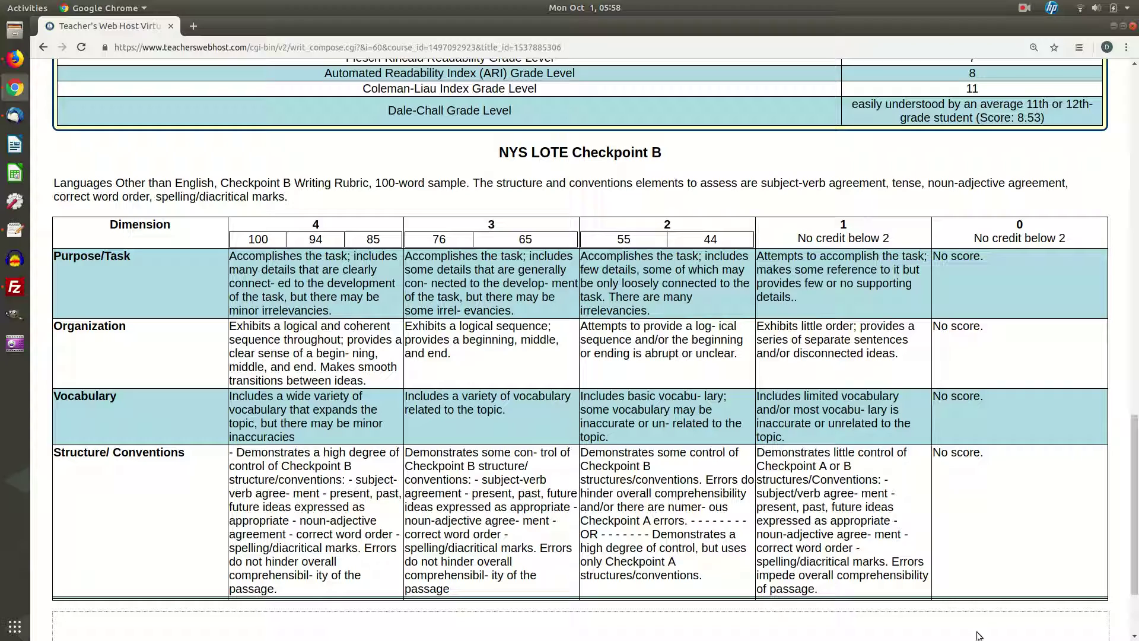
{"action": "scroll", "coordinate": [891, 432], "scroll_direction": "up", "scroll_amount": 1}
{"action": "scroll", "coordinate": [892, 432], "scroll_direction": "up", "scroll_amount": 10}
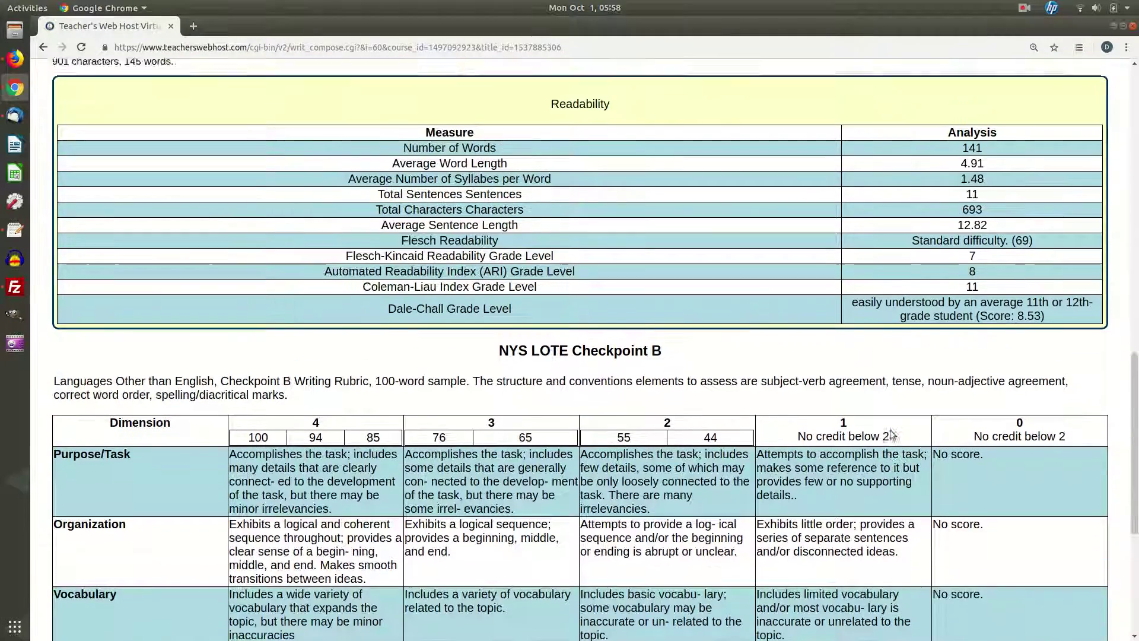
{"action": "scroll", "coordinate": [890, 431], "scroll_direction": "up", "scroll_amount": 1}
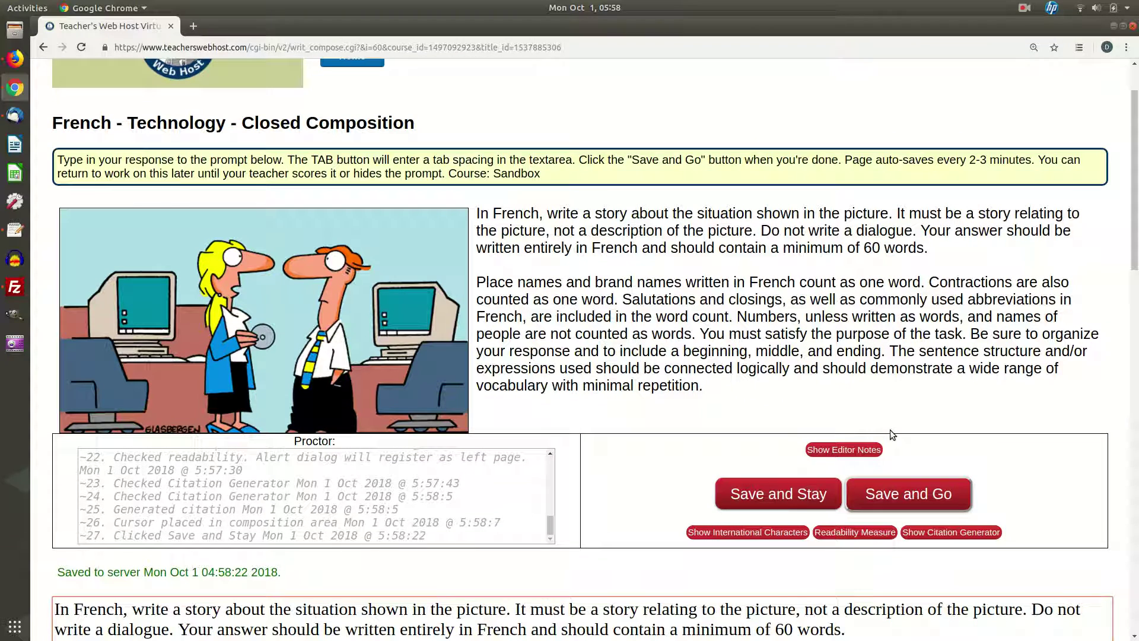
Step: Save and leave the composition, then reopen it from the Sandbox course
{"action": "left_click", "coordinate": [918, 487]}
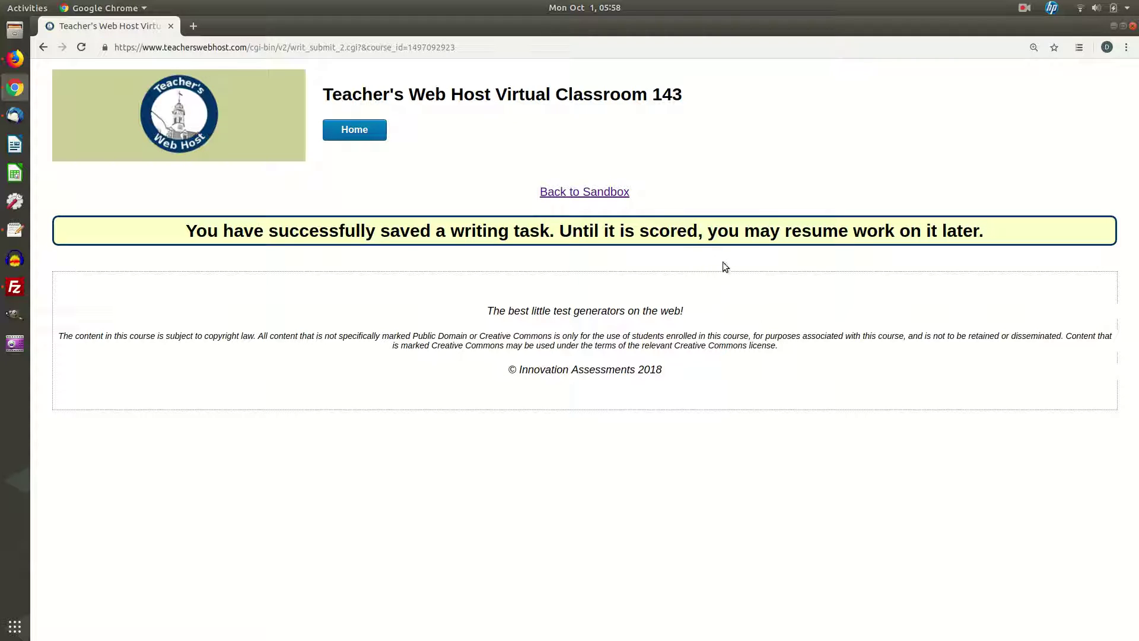
{"action": "left_click", "coordinate": [596, 192]}
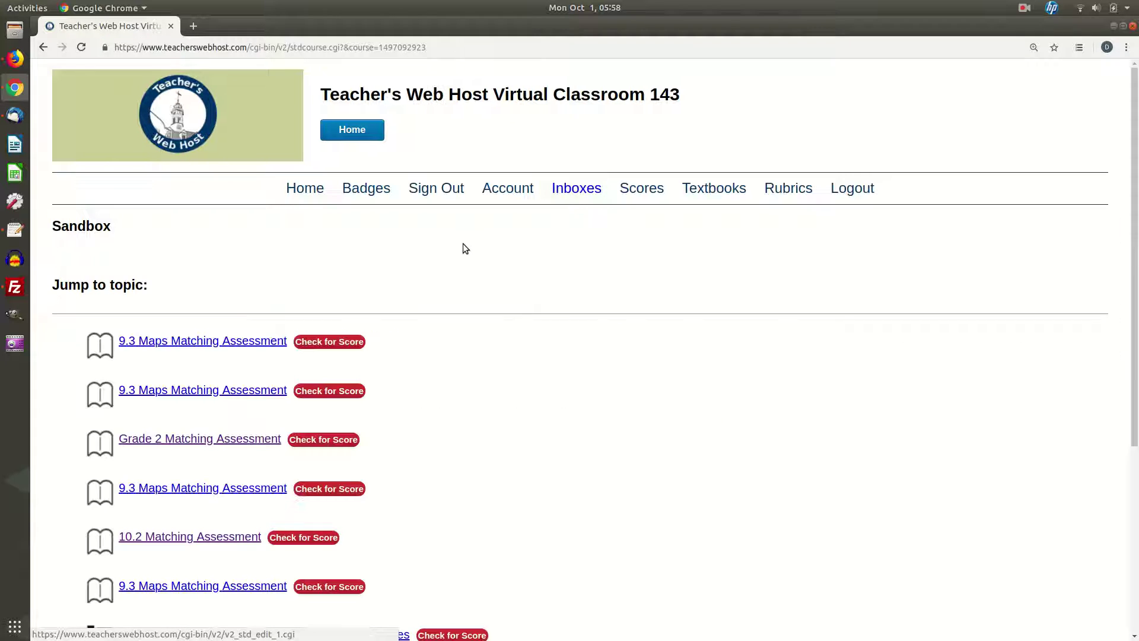
{"action": "scroll", "coordinate": [464, 243], "scroll_direction": "down", "scroll_amount": 5}
{"action": "left_click", "coordinate": [231, 439]}
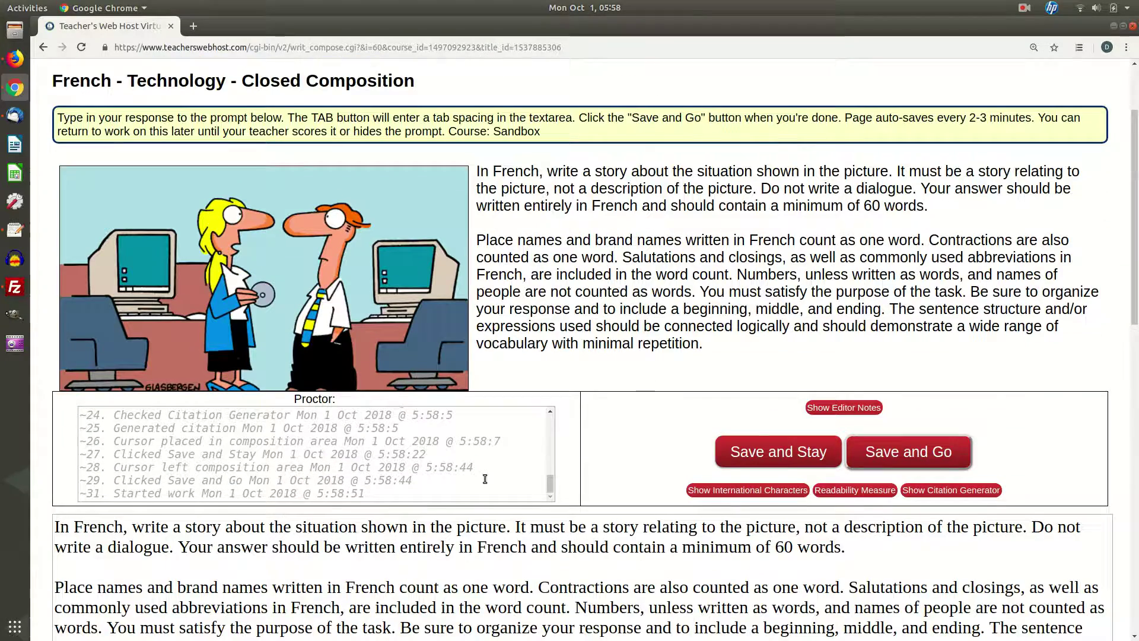
Step: Save the reopened composition with Save and Stay, then Save and Go
{"action": "scroll", "coordinate": [486, 474], "scroll_direction": "down", "scroll_amount": 2}
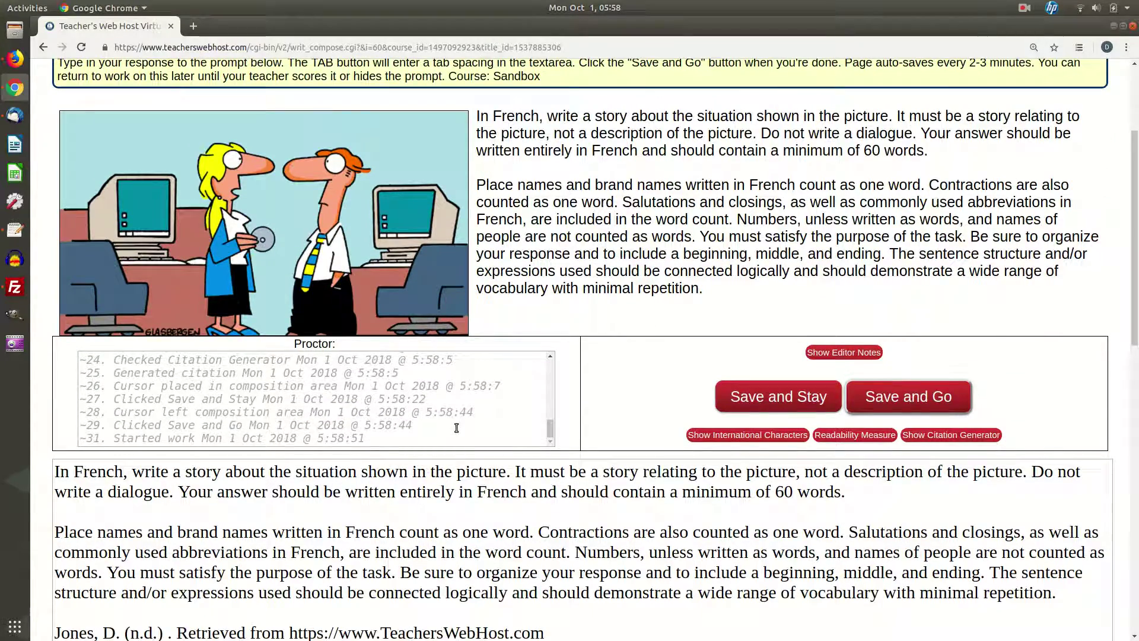
{"action": "scroll", "coordinate": [457, 428], "scroll_direction": "up", "scroll_amount": 3}
{"action": "scroll", "coordinate": [457, 428], "scroll_direction": "down", "scroll_amount": 3}
{"action": "left_click", "coordinate": [749, 402]}
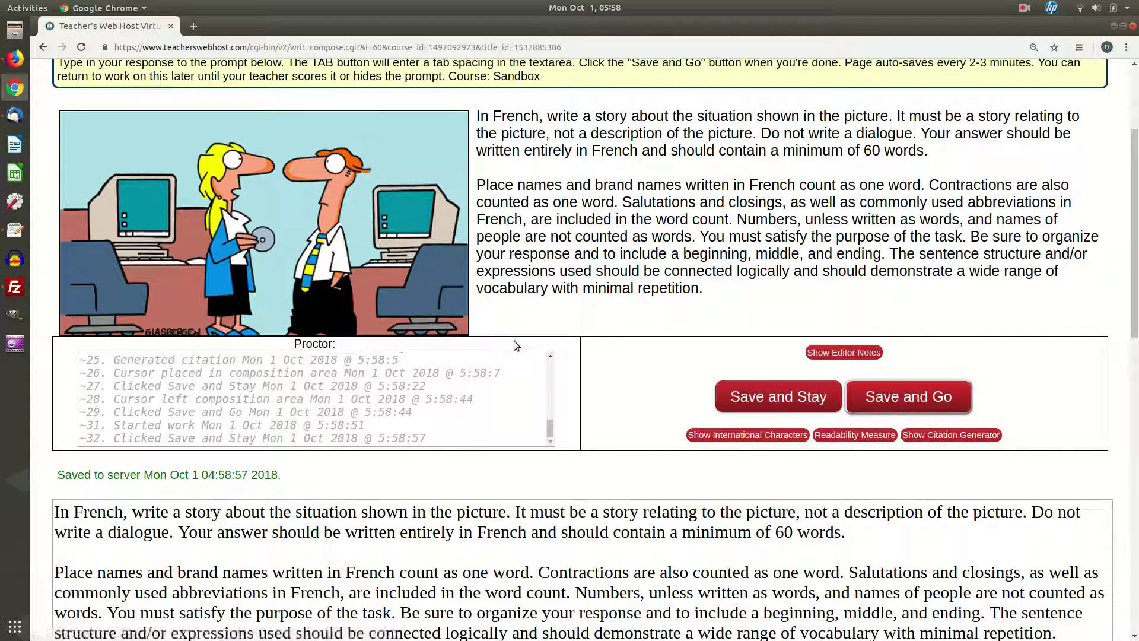
{"action": "left_click", "coordinate": [859, 393]}
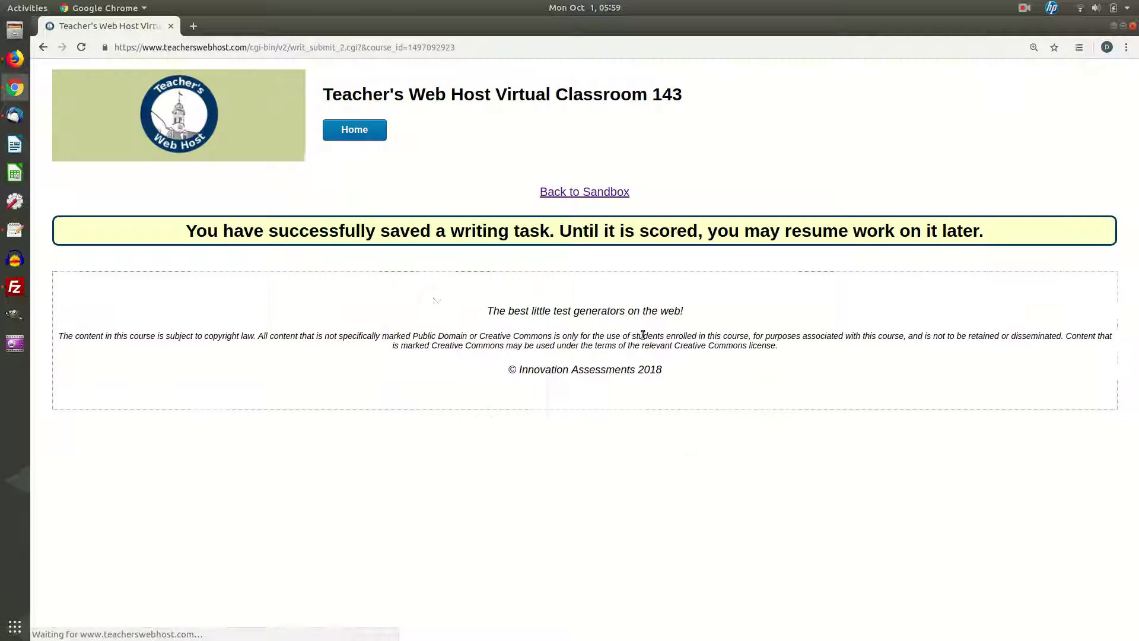
Step: Return to the Virtual Classroom 143 home page listing the courses
{"action": "left_click", "coordinate": [353, 139]}
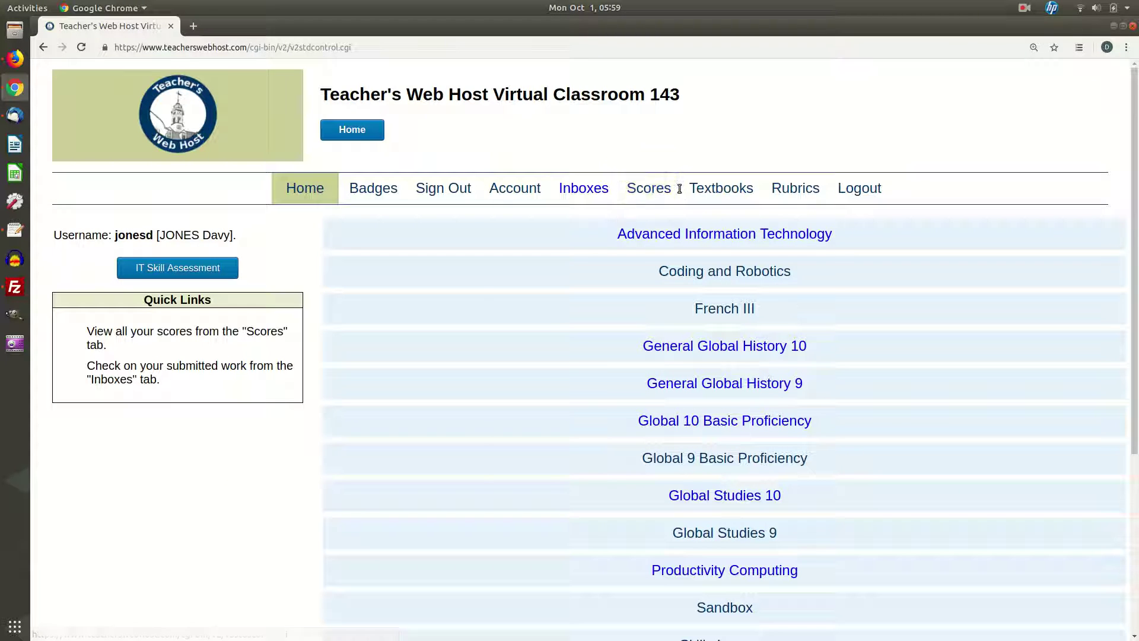
{"action": "left_click", "coordinate": [1024, 8]}
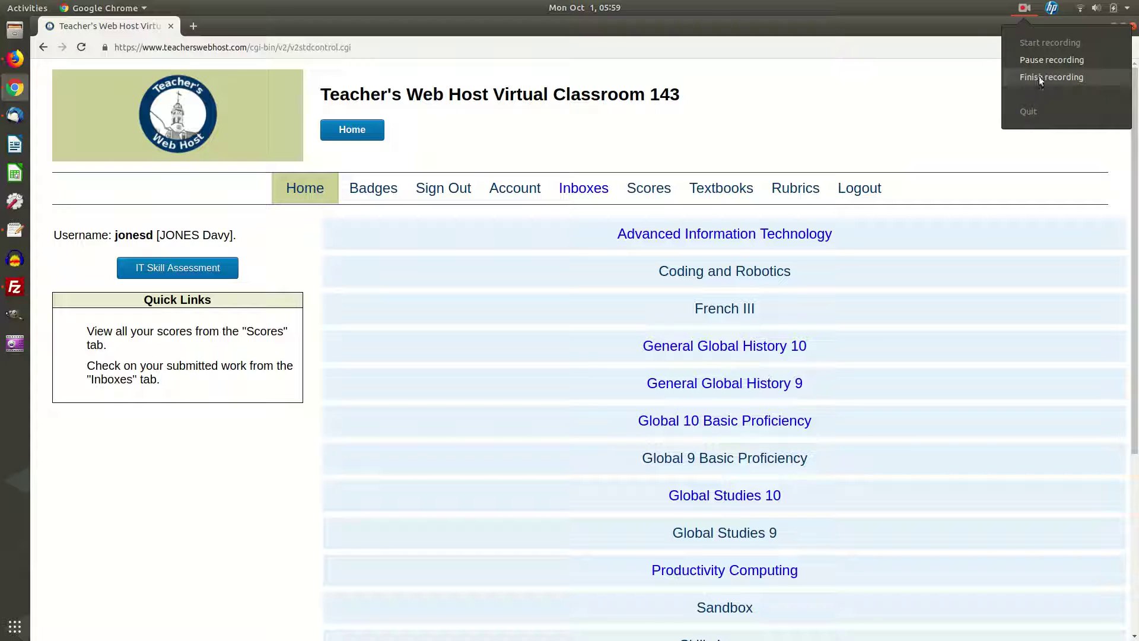